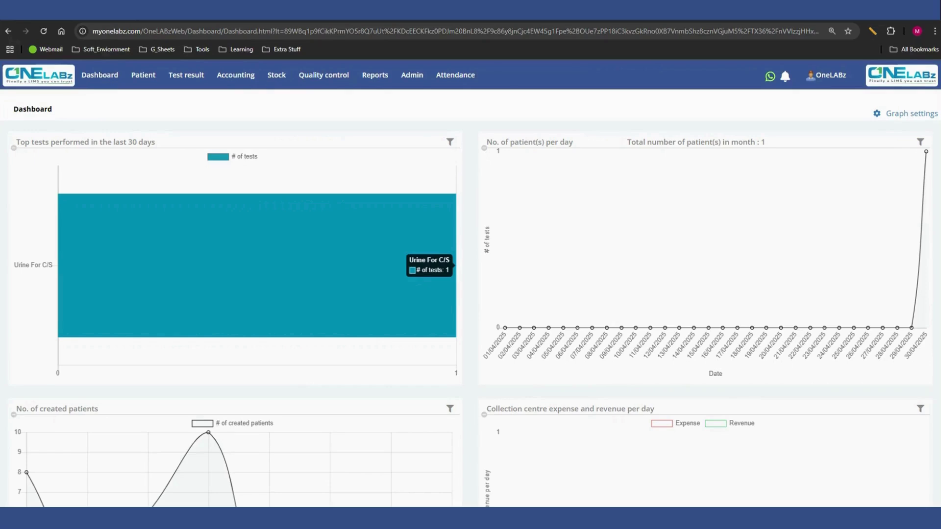
Search the test settings by name for "uric" and open the Uric Acid (Urine) test for modification.
mouse_move(412, 75)
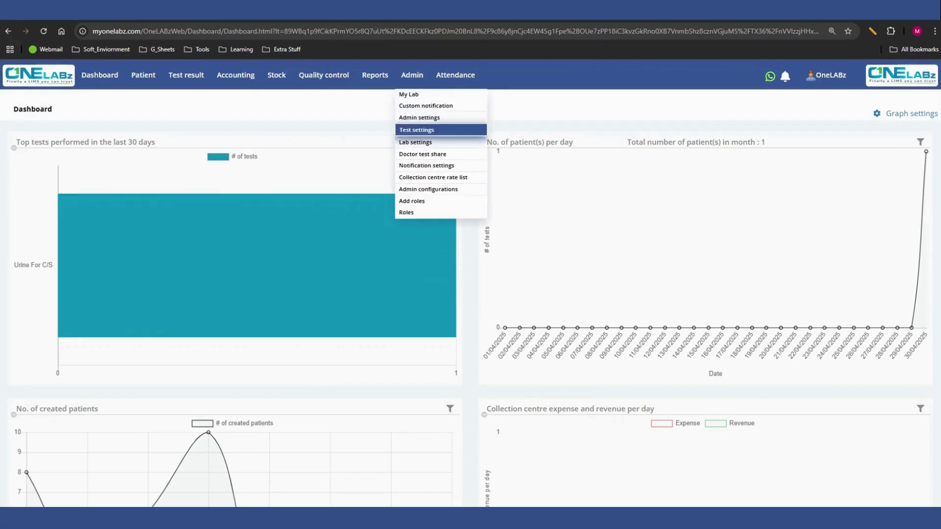
left_click(416, 130)
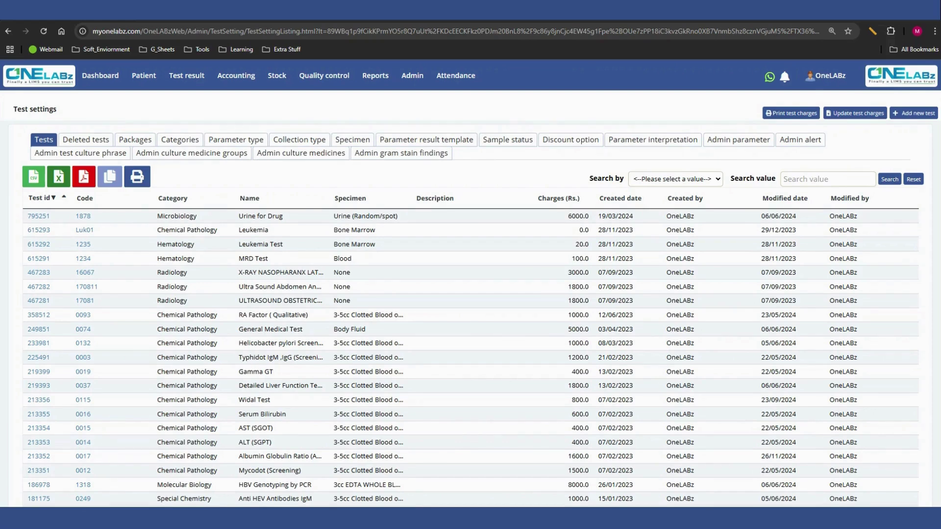
left_click(675, 179)
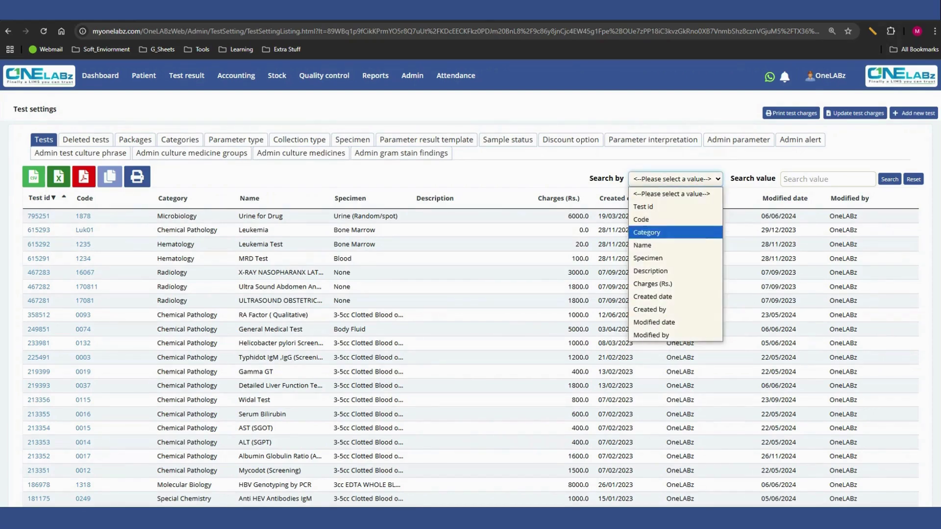
left_click(675, 245)
left_click(827, 179)
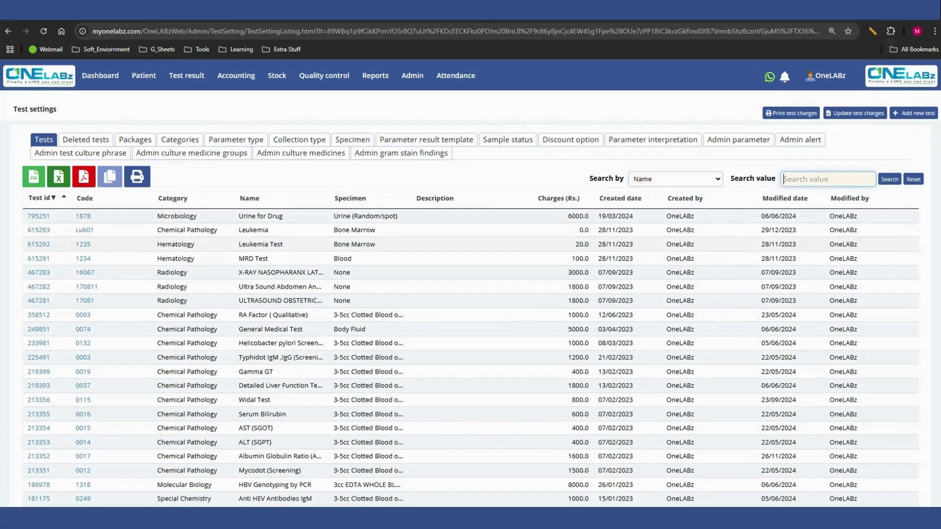
type("uric")
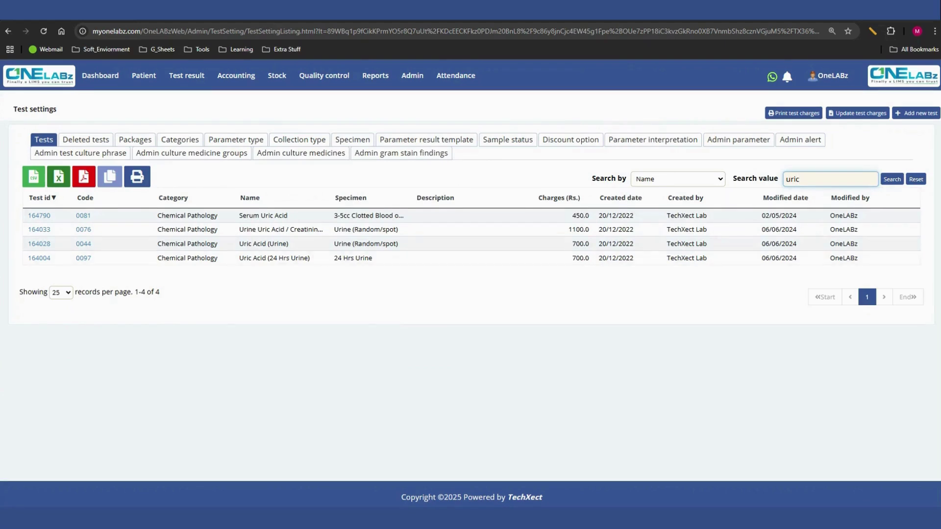
left_click(39, 216)
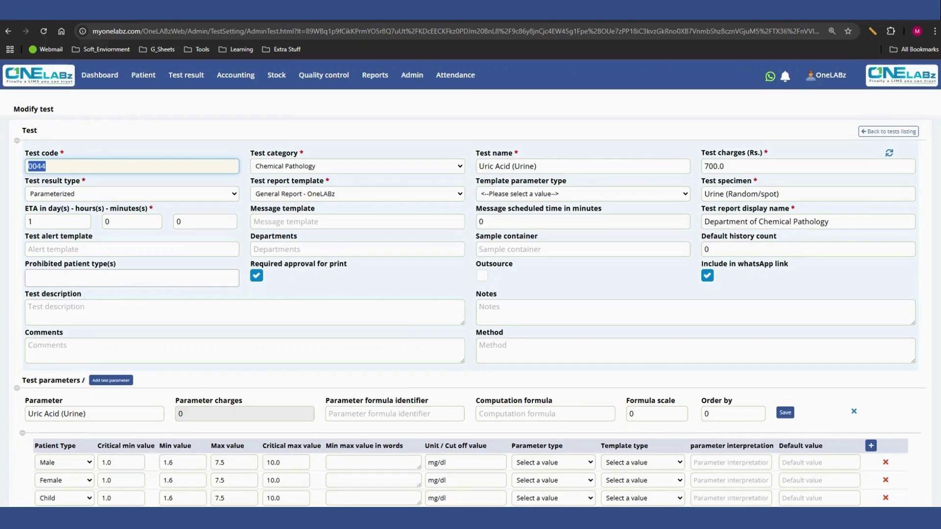
Examine the test's category, name, charges, result type, report template, specimen, ETA and report display name.
left_click(357, 166)
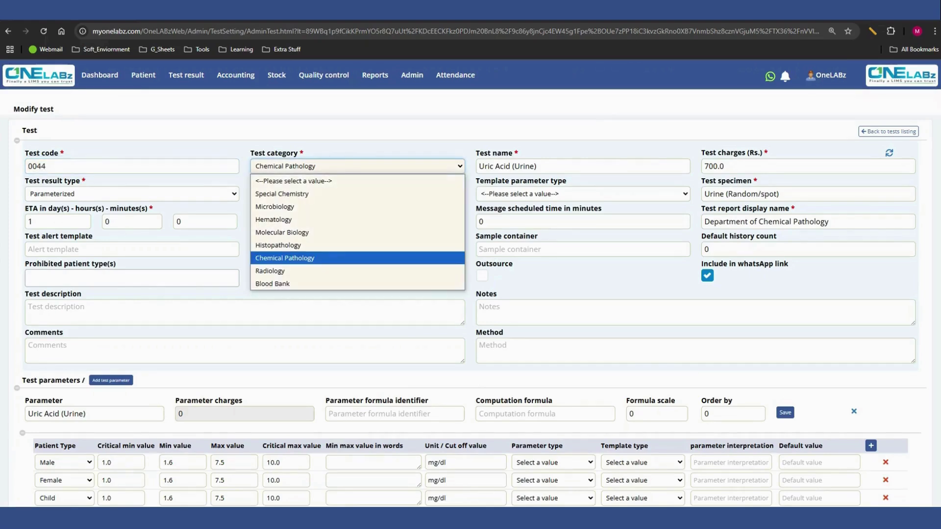
key("Escape")
key("Tab")
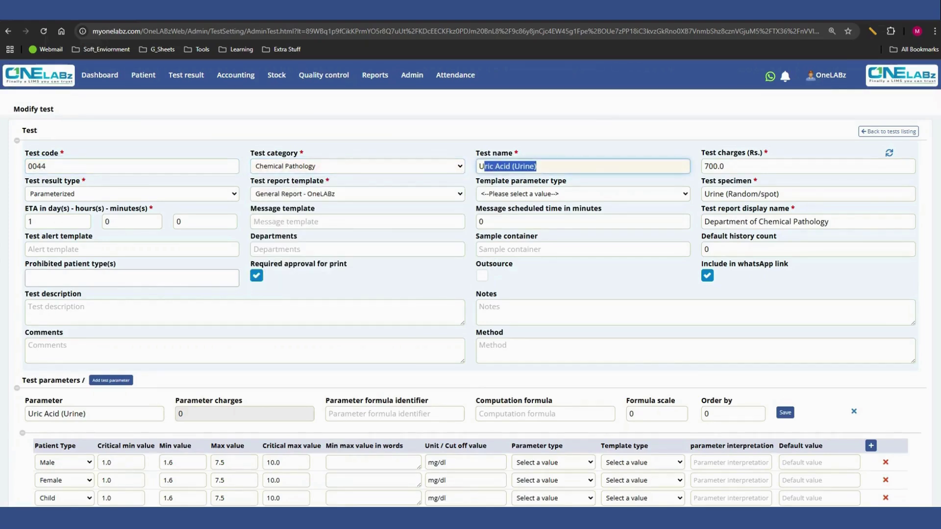
key("Tab")
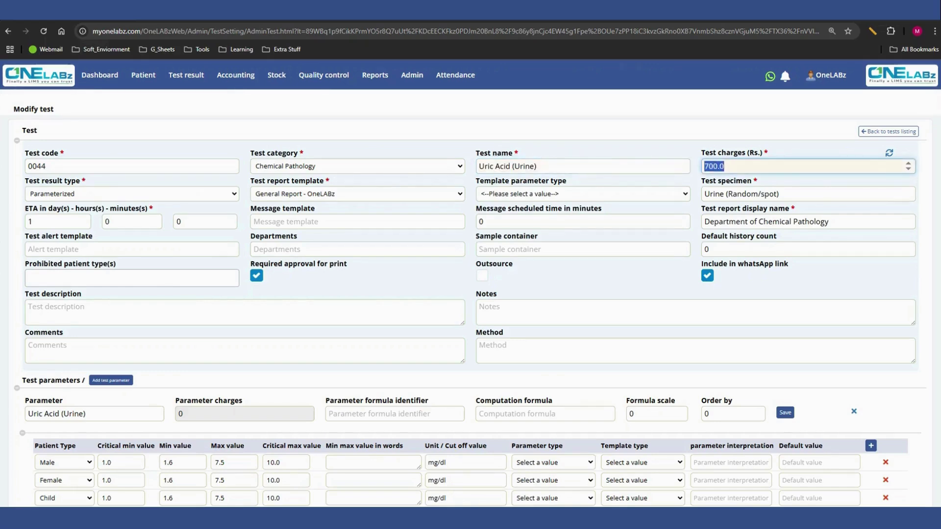
left_click_drag(25, 180, 80, 181)
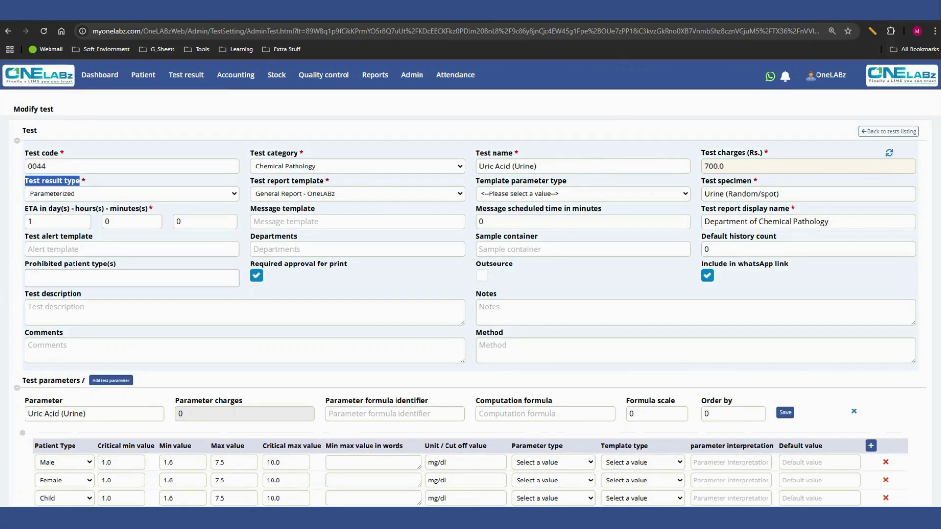
left_click_drag(254, 181, 324, 181)
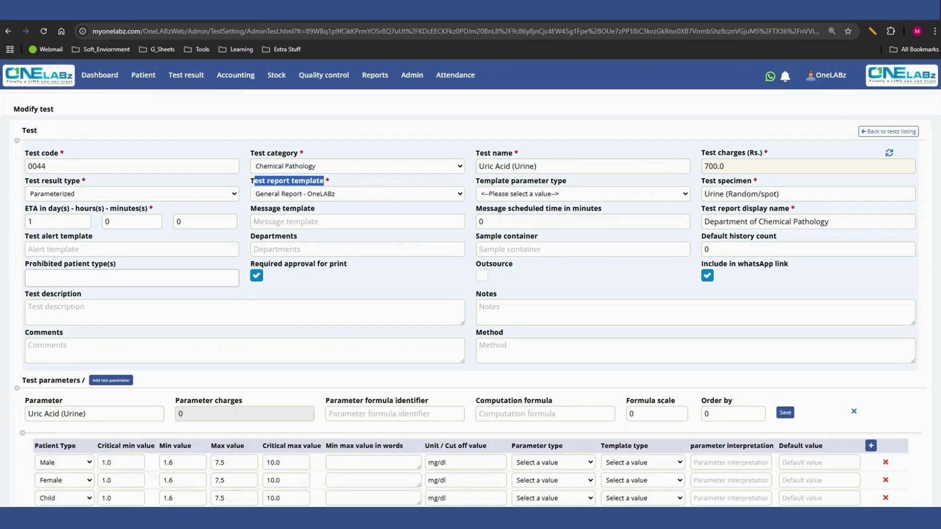
left_click_drag(704, 181, 751, 181)
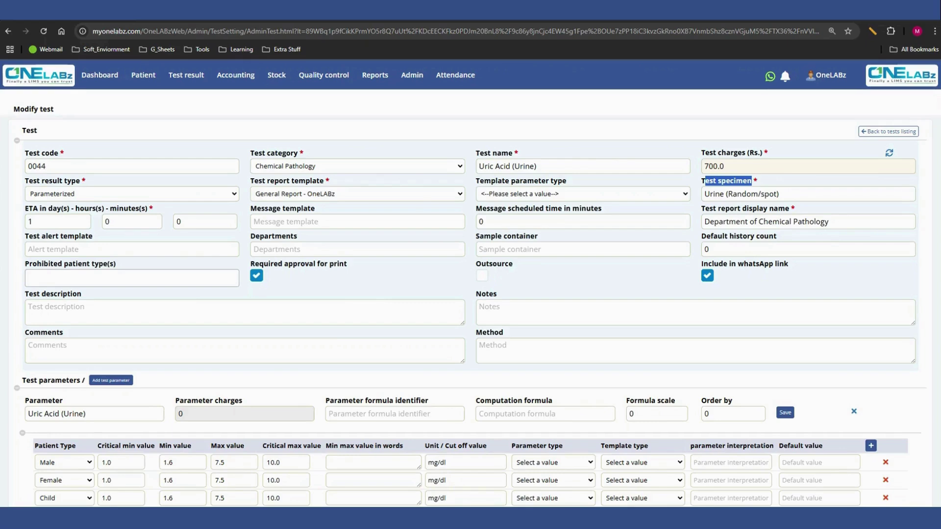
left_click_drag(25, 208, 148, 208)
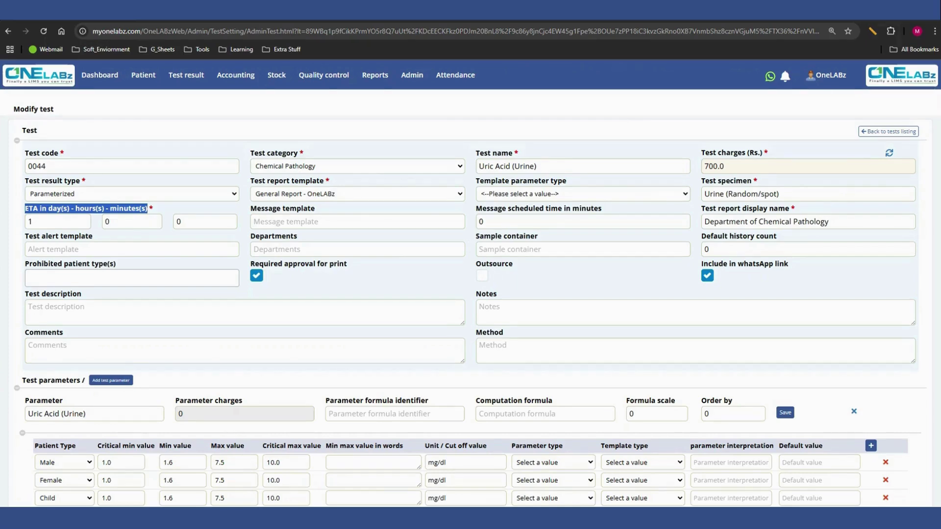
left_click_drag(704, 208, 789, 208)
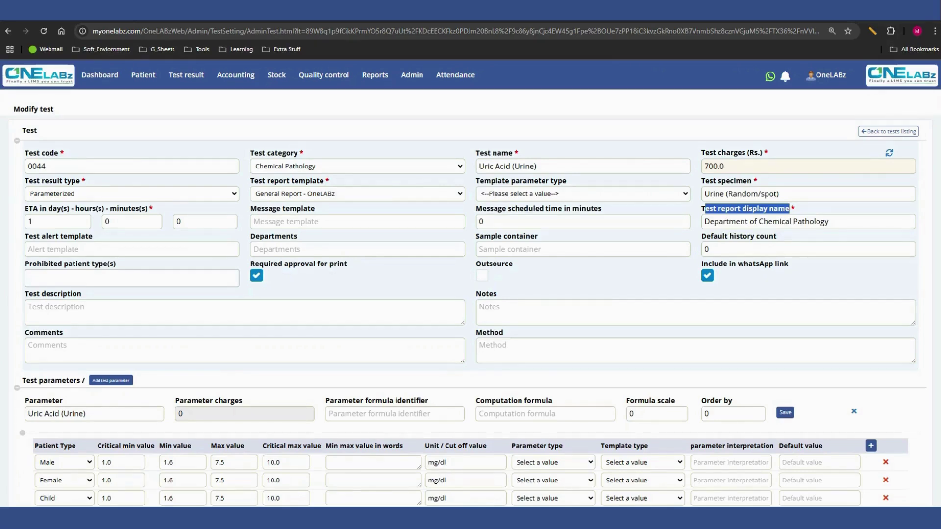
Set the test's default history count to 2.
left_click(709, 249)
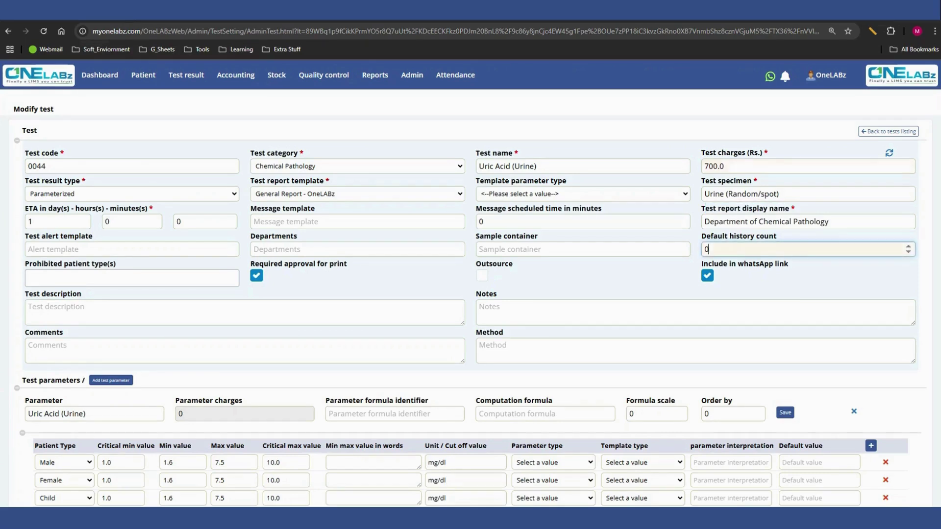
key("ctrl+a")
type("2")
Try Male as a prohibited patient type for the test and remove it again.
left_click_drag(26, 263, 115, 263)
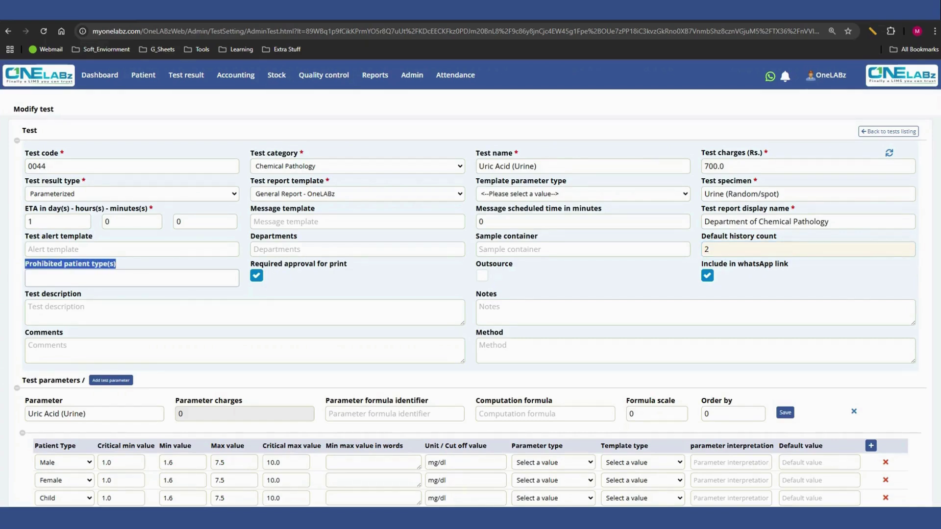
left_click(116, 265)
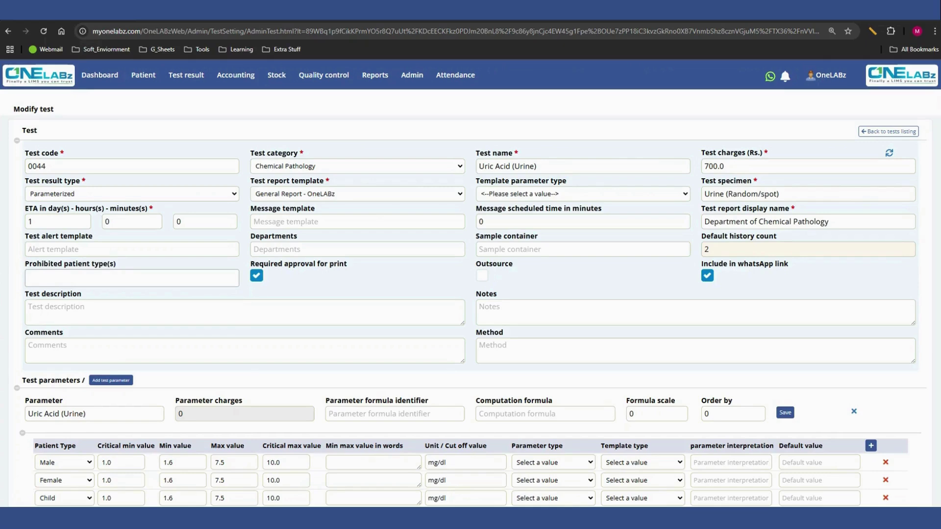
left_click(117, 278)
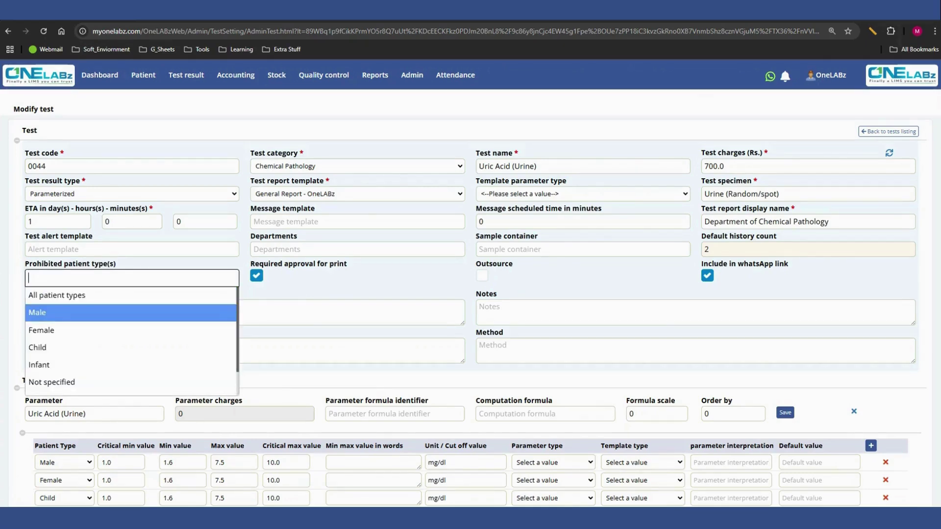
left_click(59, 313)
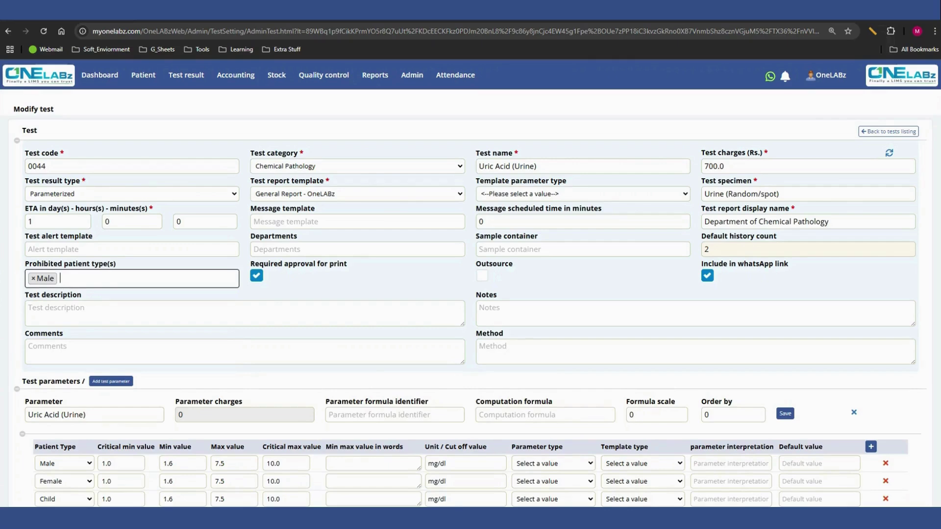
left_click(33, 279)
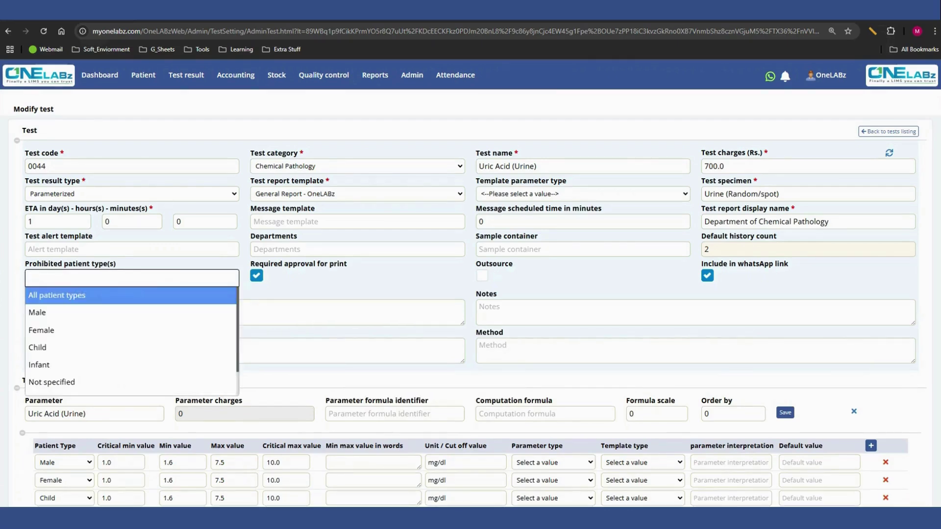
key("Escape")
Examine the Uric Acid (Urine) parameter's order setting and the patient types in its reference range table.
scroll(471, 299, "down", 1)
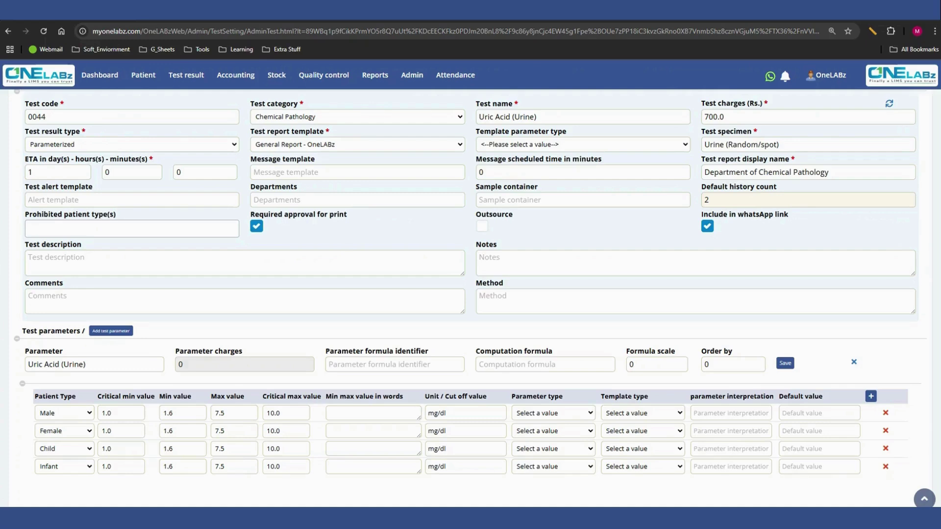
scroll(471, 293, "down", 3)
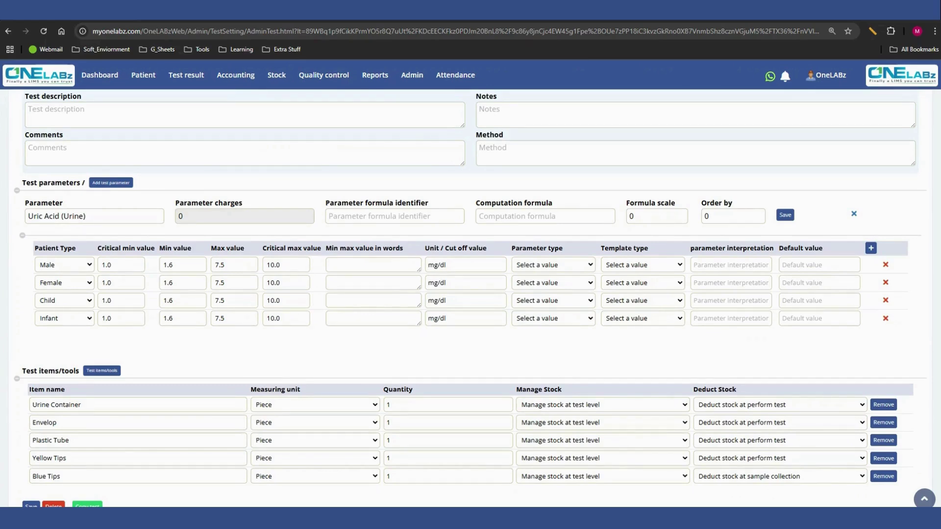
double_click(724, 216)
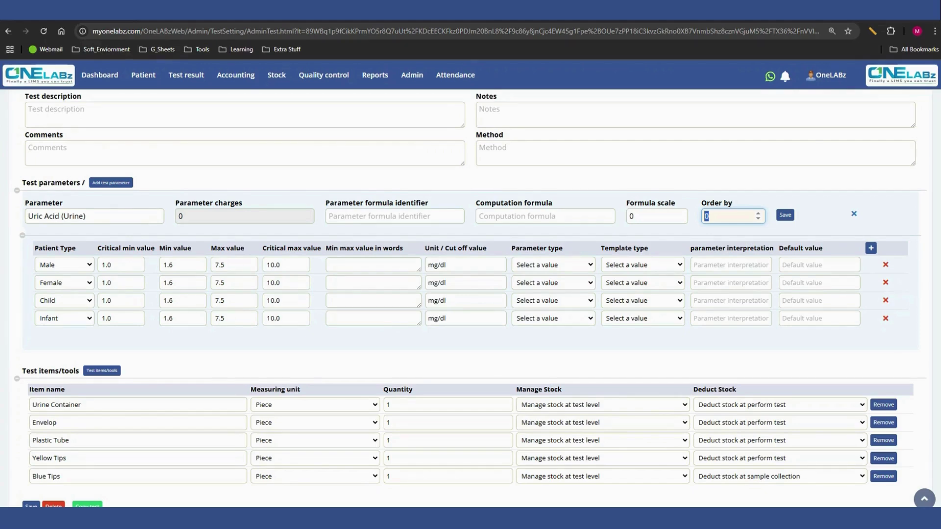
left_click_drag(76, 247, 34, 247)
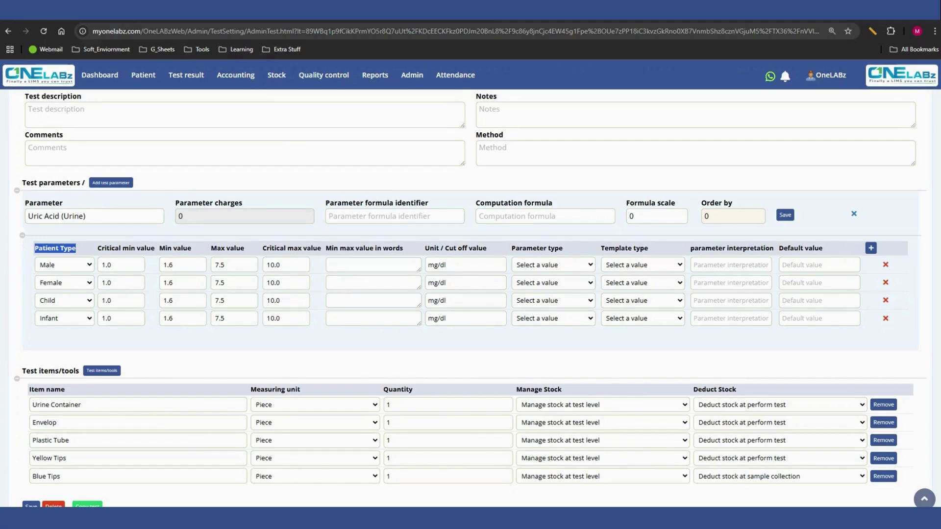
left_click(73, 249)
Set the critical min value to 0 for the Male, Female, Child and Infant rows of the test parameter.
left_click_drag(97, 248, 155, 248)
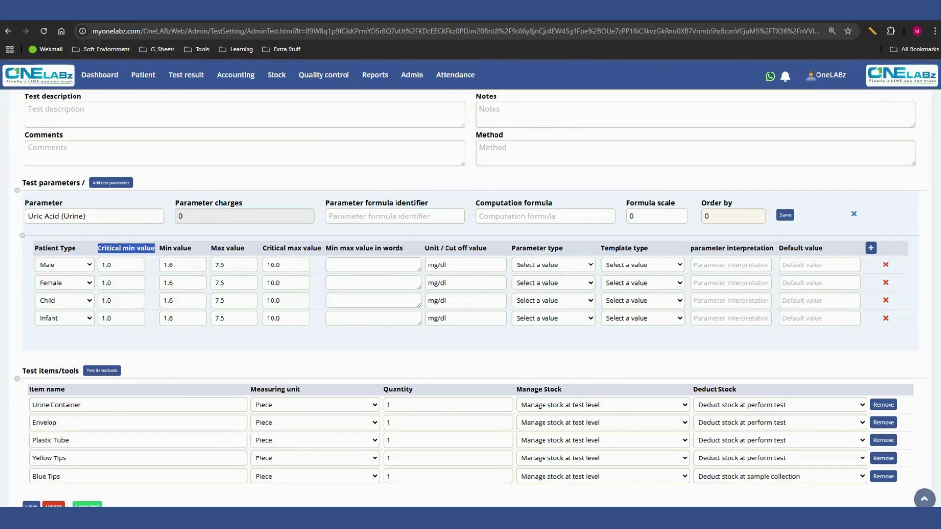
double_click(106, 264)
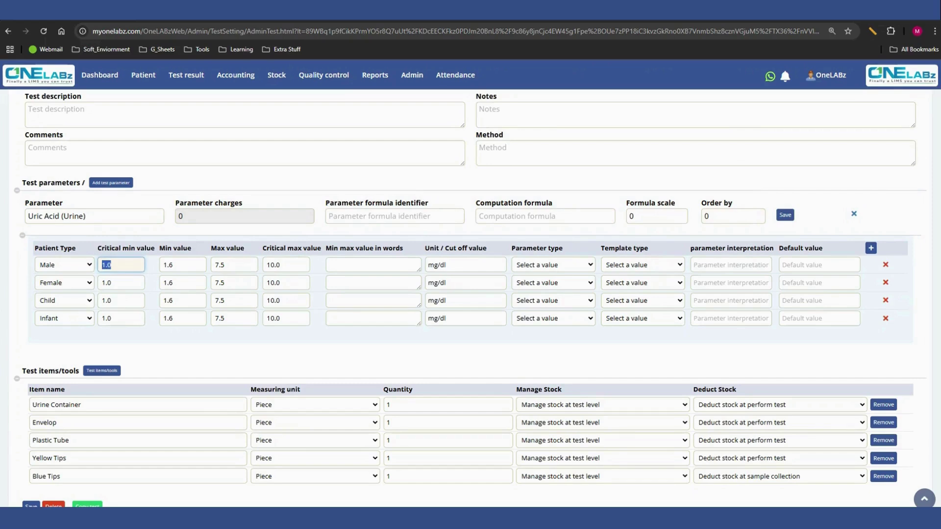
type("0")
double_click(106, 282)
type("0")
double_click(106, 300)
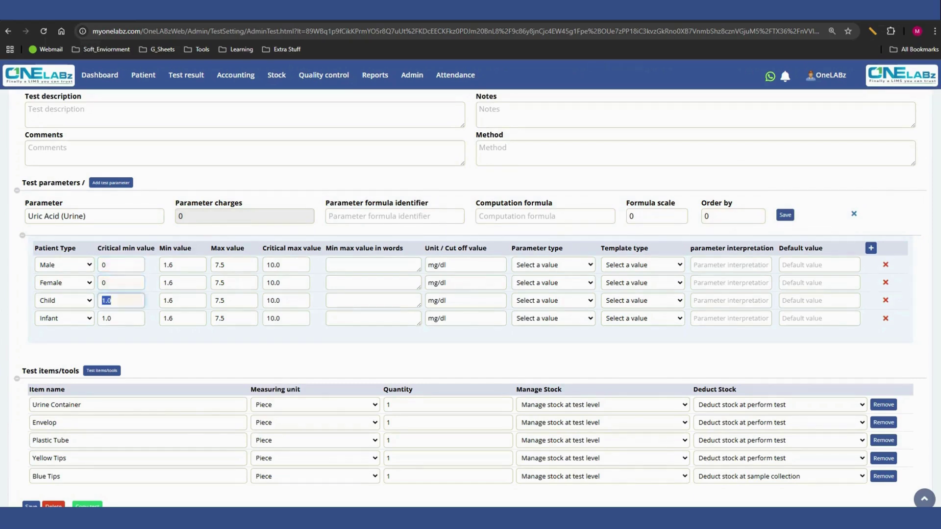
type("0")
double_click(106, 318)
type("0")
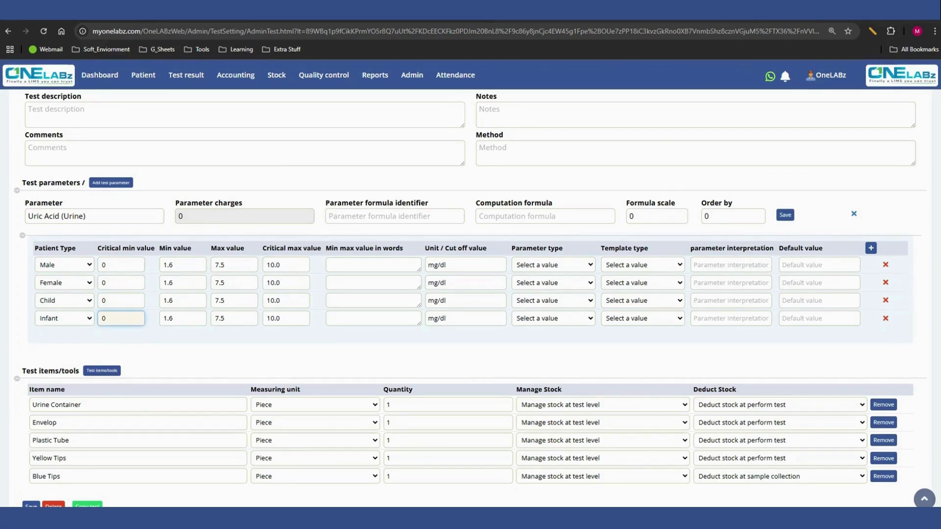
Examine the parameter's critical max, min and max values and its unit of measurement.
left_click_drag(263, 248, 321, 249)
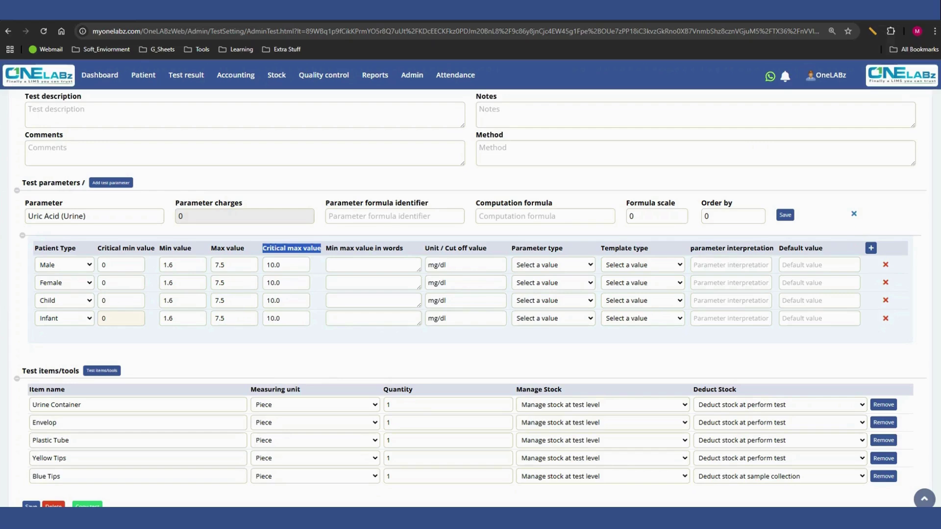
left_click(293, 248)
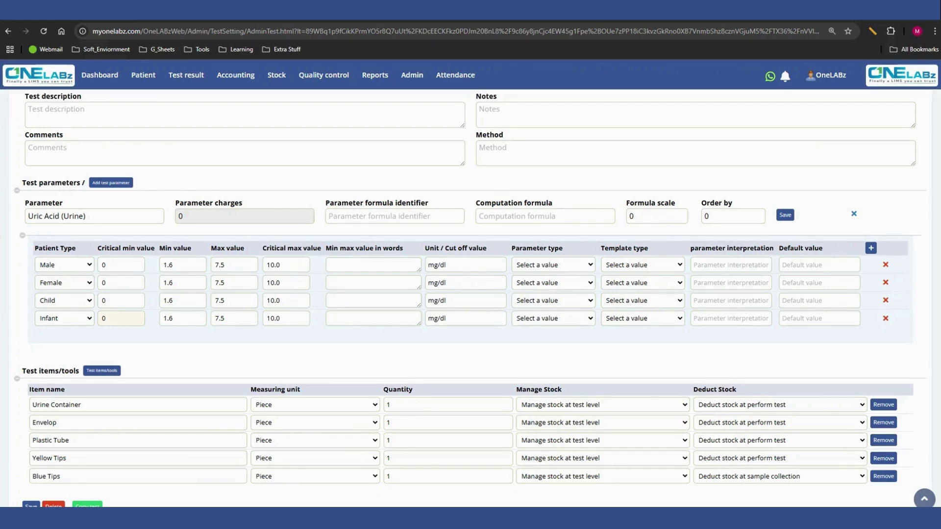
left_click_drag(160, 248, 245, 248)
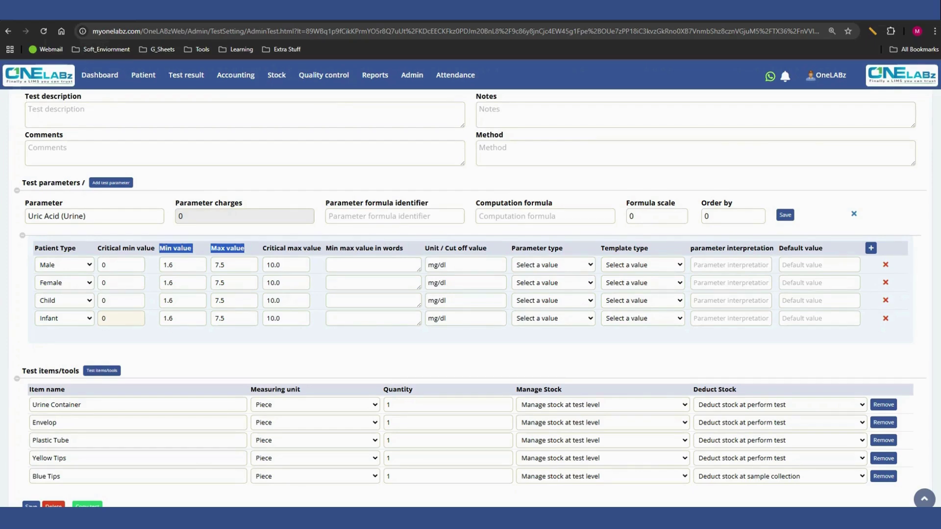
left_click_drag(427, 265, 446, 265)
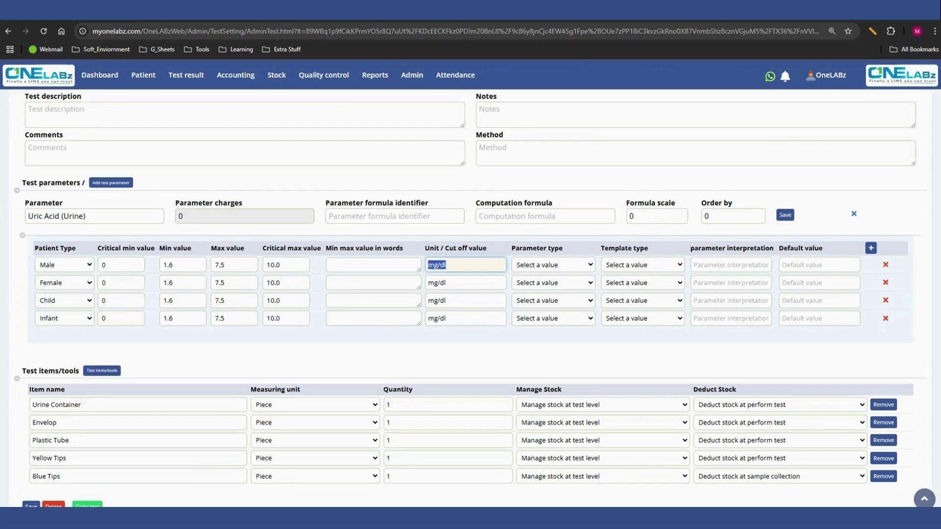
left_click(465, 250)
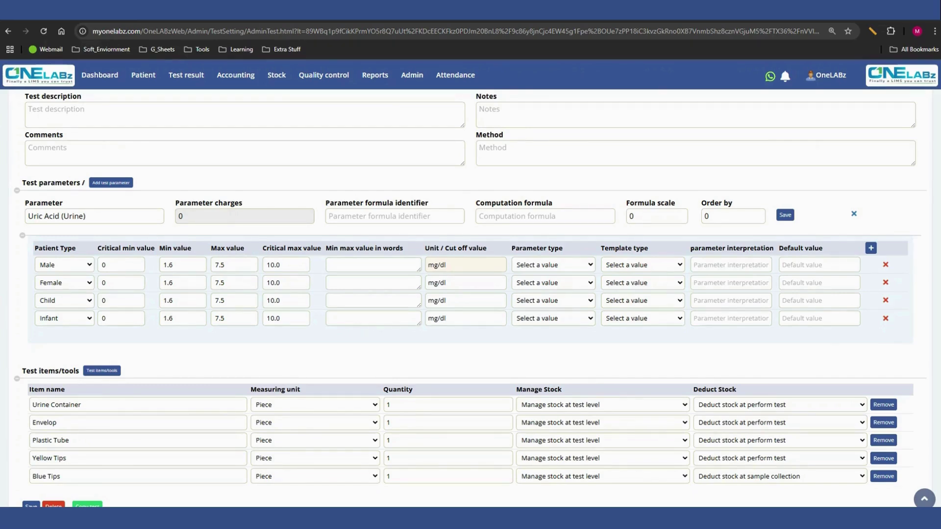
double_click(220, 265)
Try 500 as the Male row's critical max value, and restore it to 10.0.
left_click_drag(282, 265, 265, 265)
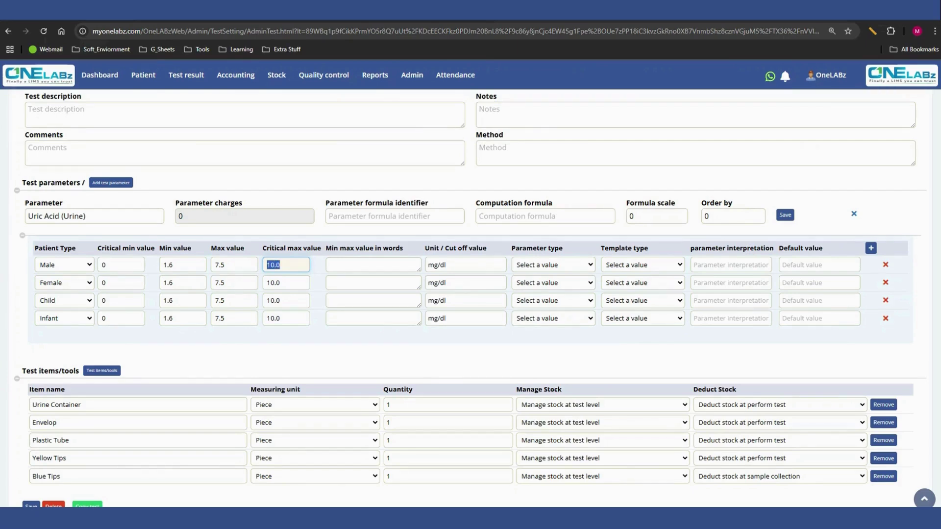
type("500")
key("ctrl+a")
type("10.0")
key("Tab")
Set the parameter interpretation of the Uric Acid (Urine) parameter's Male row to HbA1C.
left_click_drag(690, 248, 773, 248)
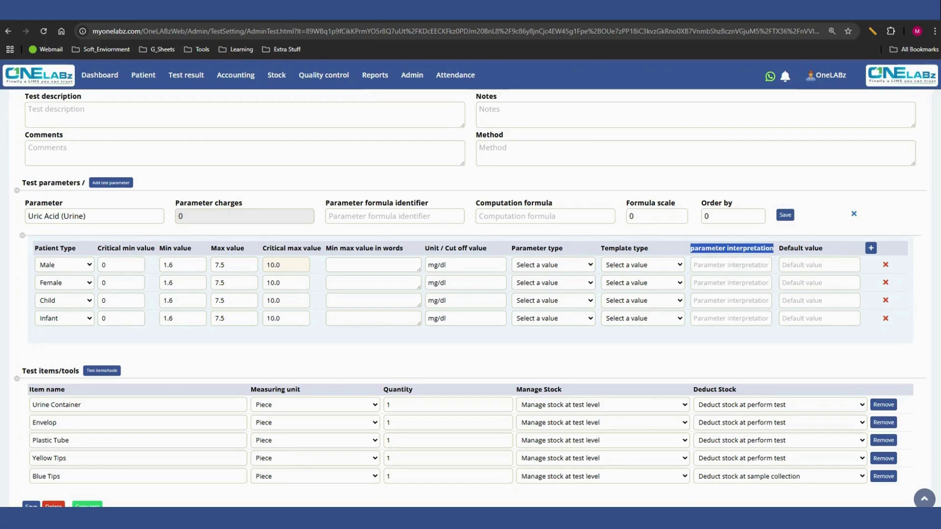
left_click(731, 264)
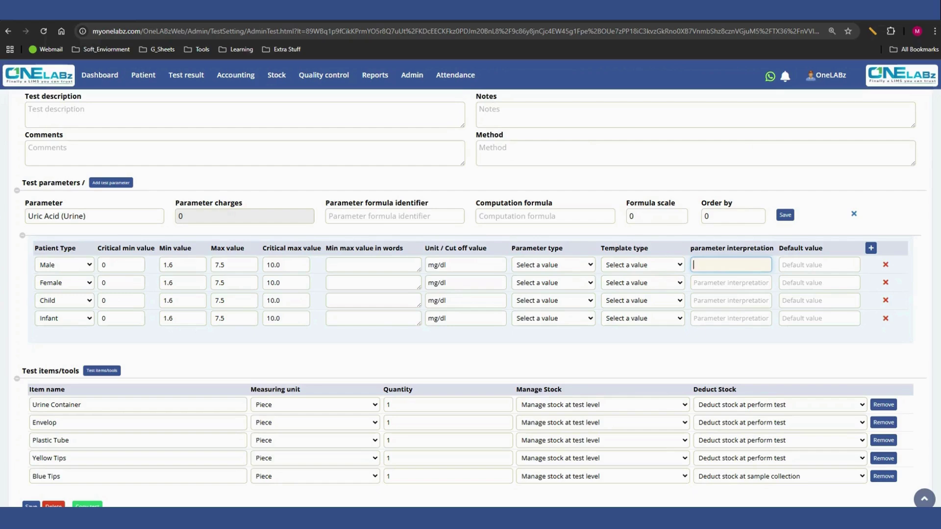
type("hb")
key("Down")
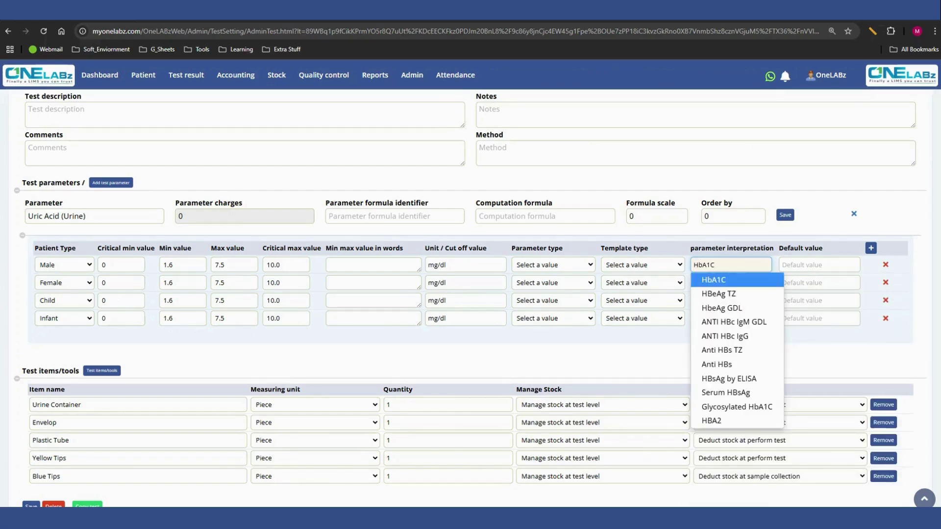
key("Return")
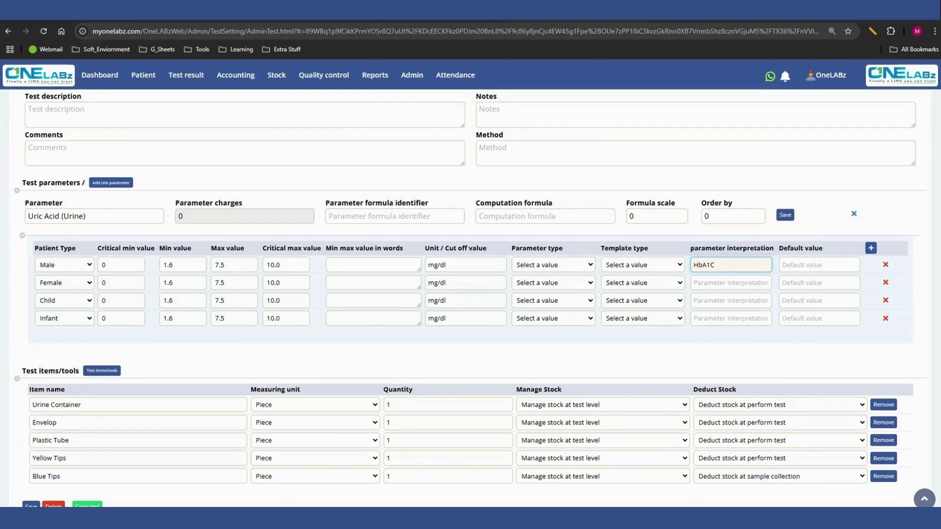
key("shift+Left")
key("shift+Left")
key("shift+Left")
key("shift+Left")
key("shift+Left")
key("Right")
Try "(See Below)" as the Male row's min max value in words, and clear both it and the parameter interpretation.
left_click(374, 264)
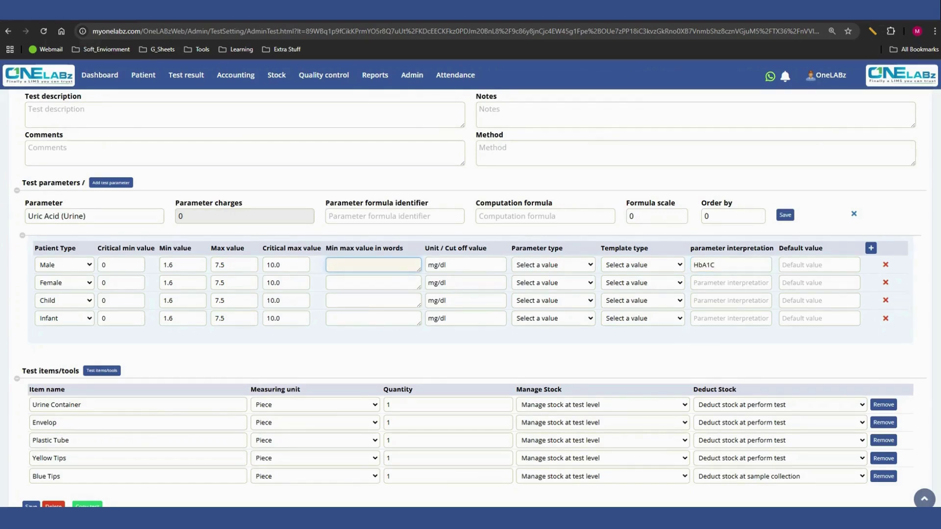
type("(See Below)")
key("ctrl+shift+Left")
key("ctrl+shift+Left")
key("BackSpace")
left_click(725, 265)
key("ctrl+shift+Left")
key("BackSpace")
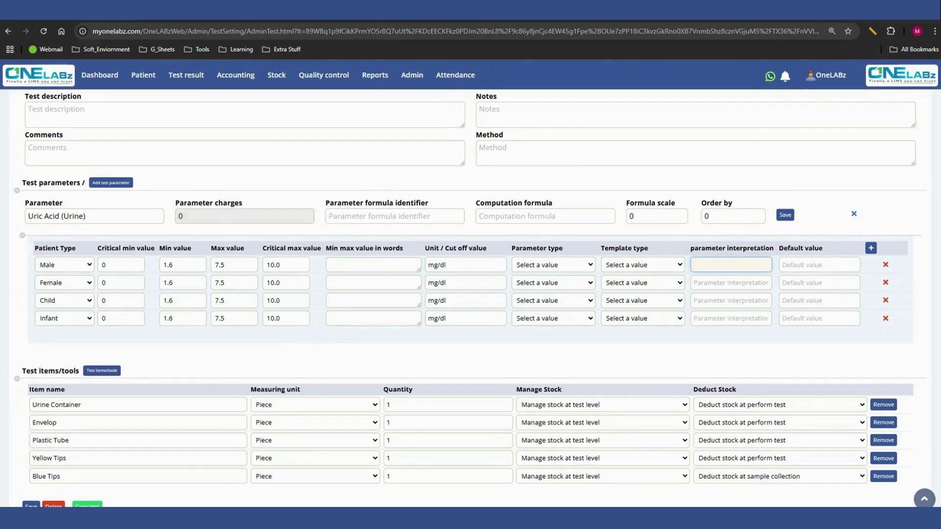
Try adding an empty row to the test items/tools list, and remove it again.
scroll(469, 298, "down", 1)
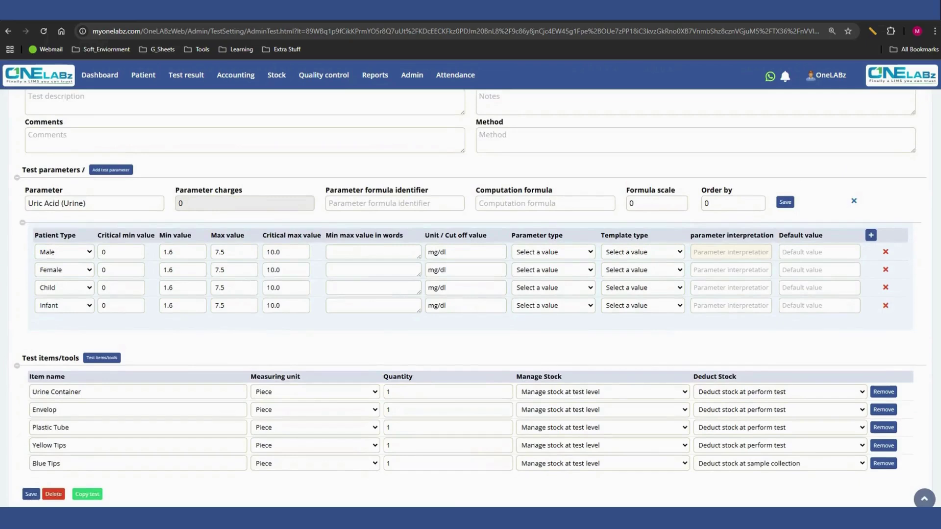
scroll(469, 297, "down", 1)
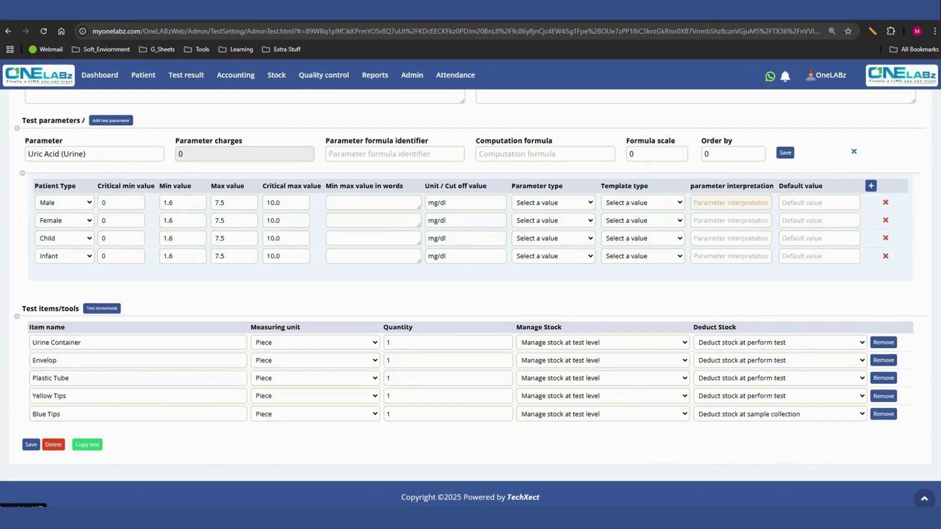
left_click(101, 308)
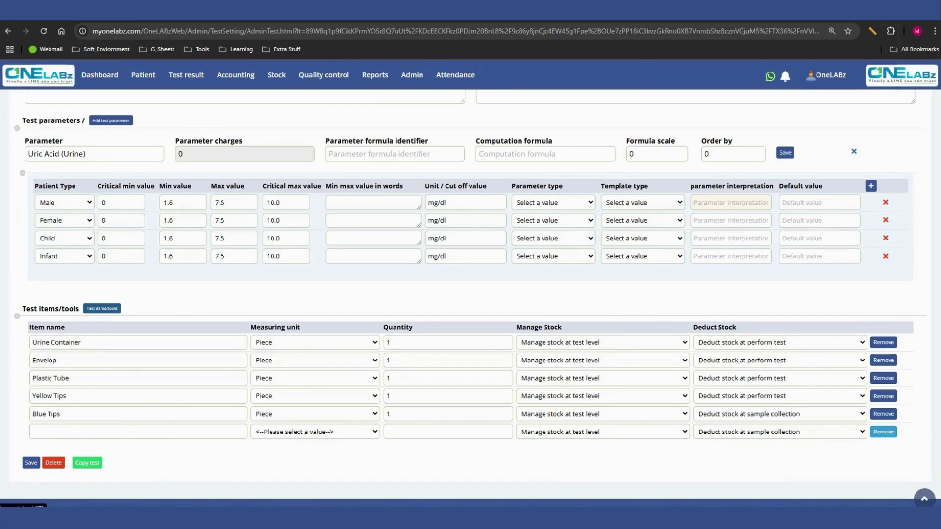
left_click(883, 431)
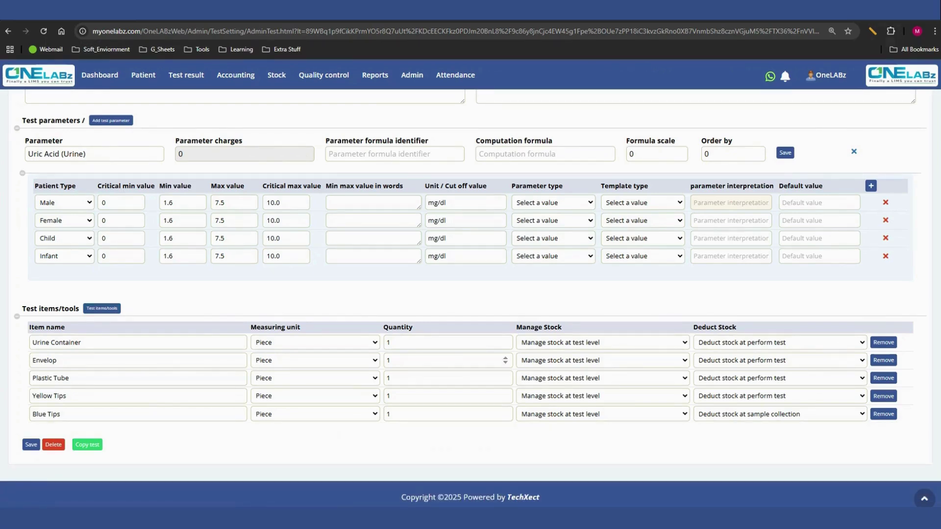
Try adding HB as a second test parameter below Uric Acid (Urine), and remove it from the test.
scroll(470, 294, "up", 1)
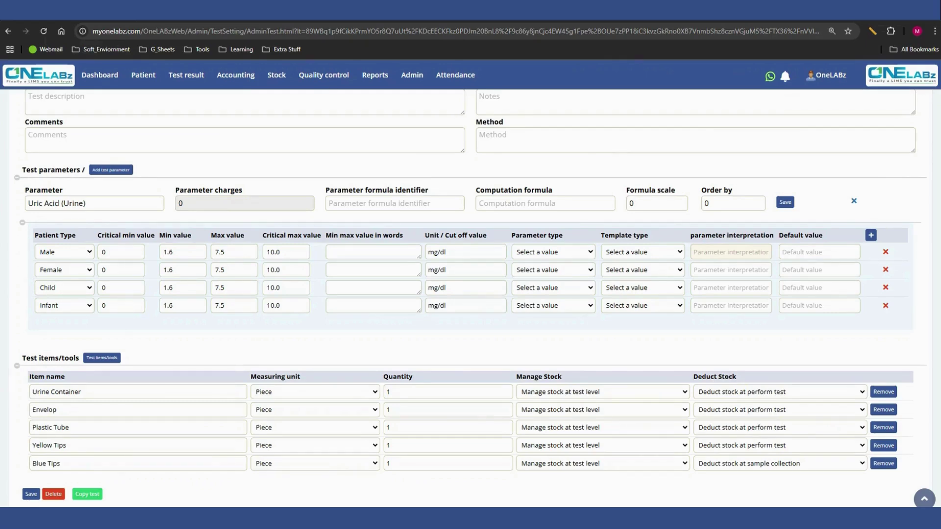
scroll(471, 294, "up", 4)
scroll(471, 294, "down", 3)
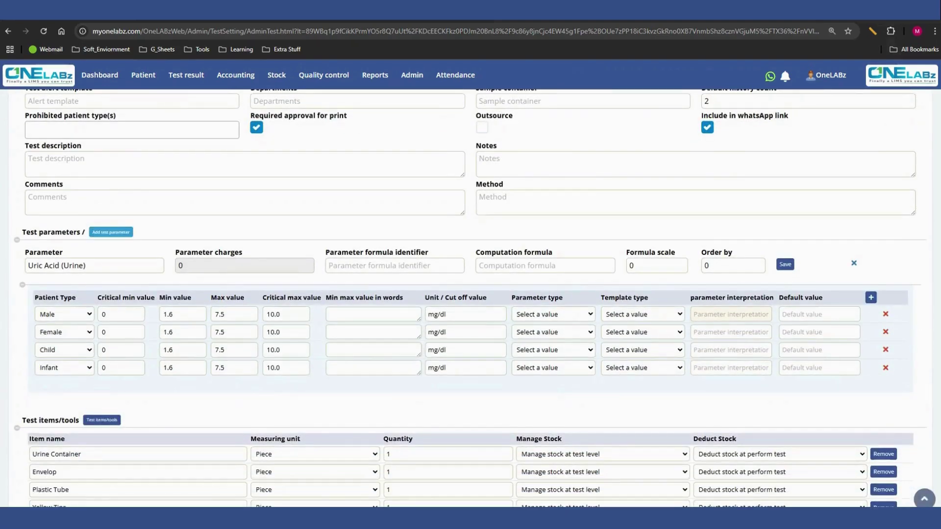
left_click(110, 232)
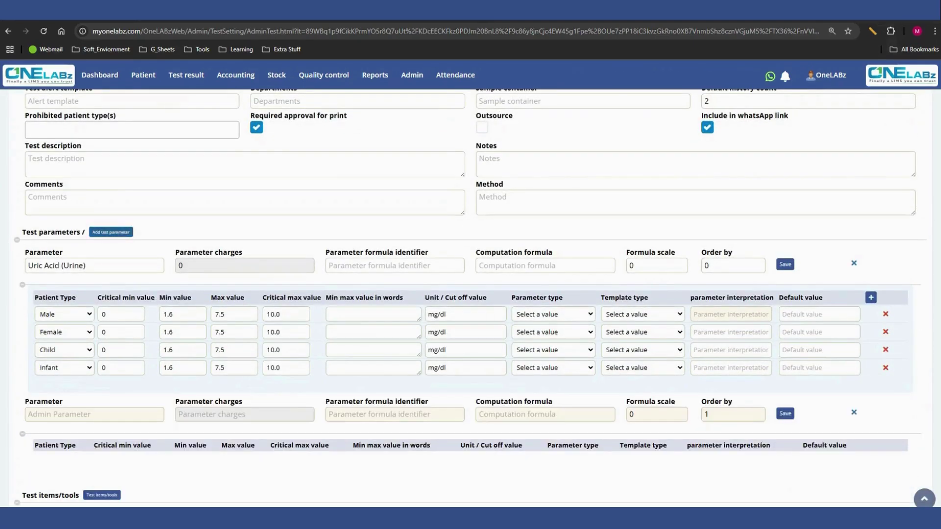
scroll(470, 298, "down", 2)
left_click(95, 315)
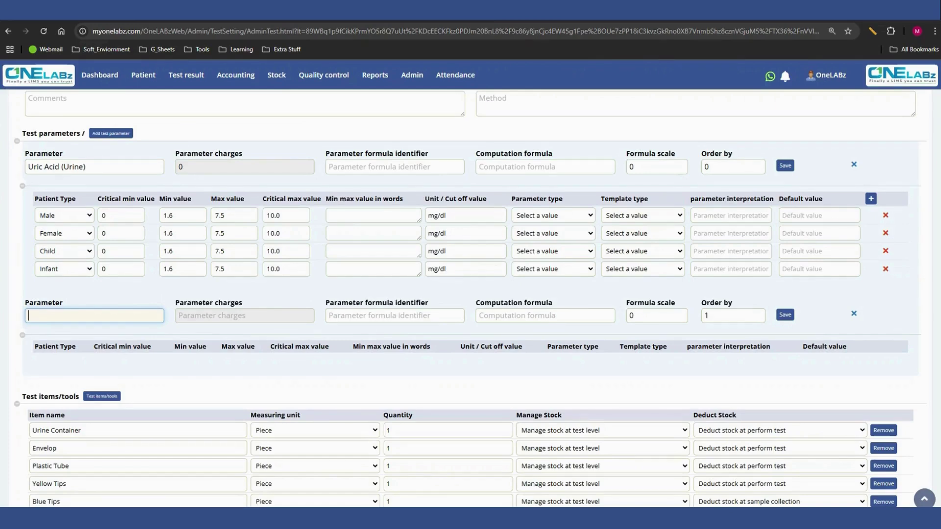
type("hb")
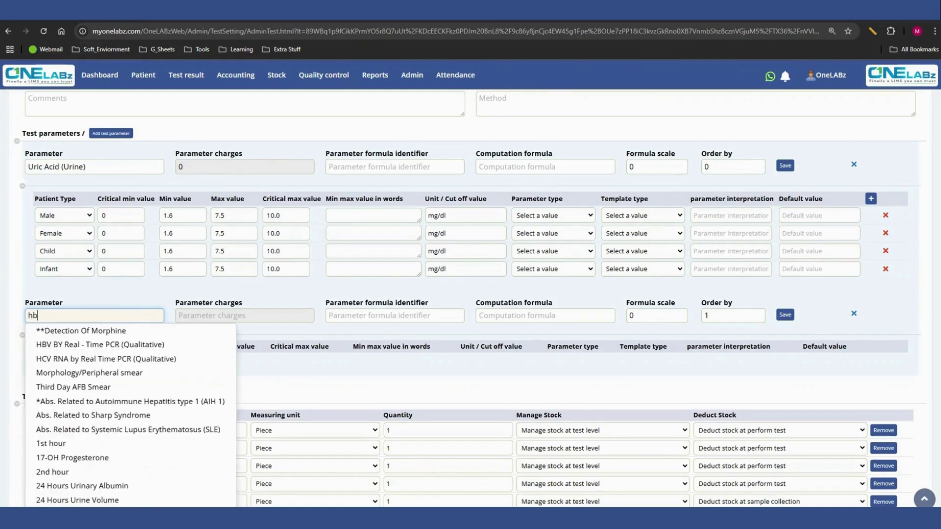
key("Down")
key("Down")
key("Down")
key("Down")
key("Down")
key("Down")
key("Down")
key("Down")
key("Down")
key("Down")
key("Down")
key("Down")
key("Down")
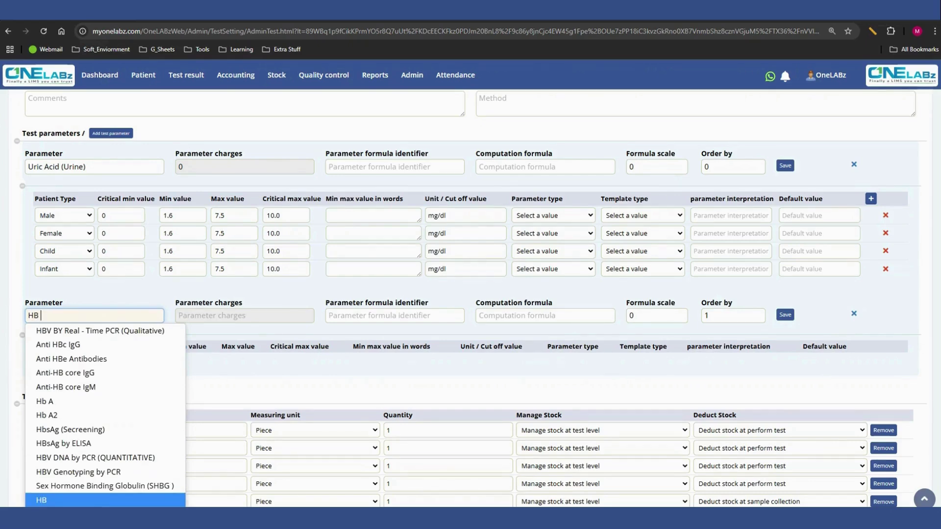
key("Return")
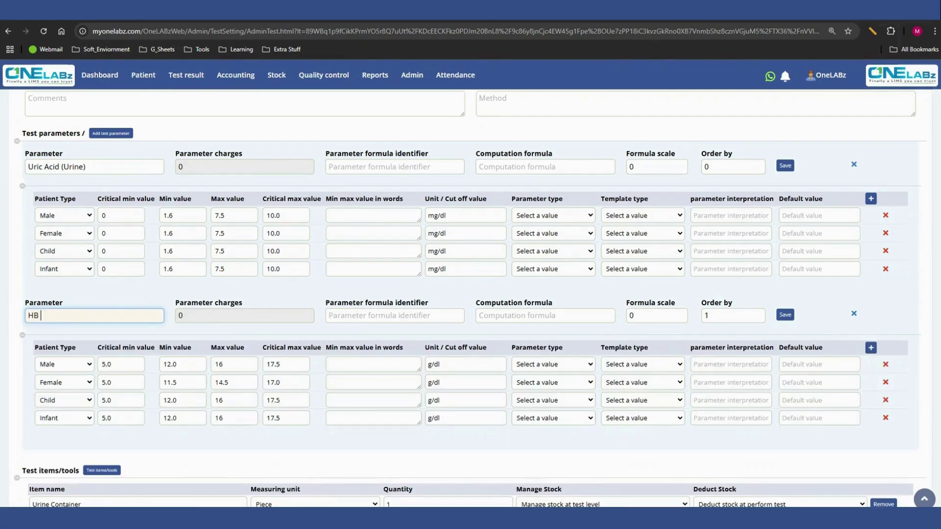
left_click(708, 315)
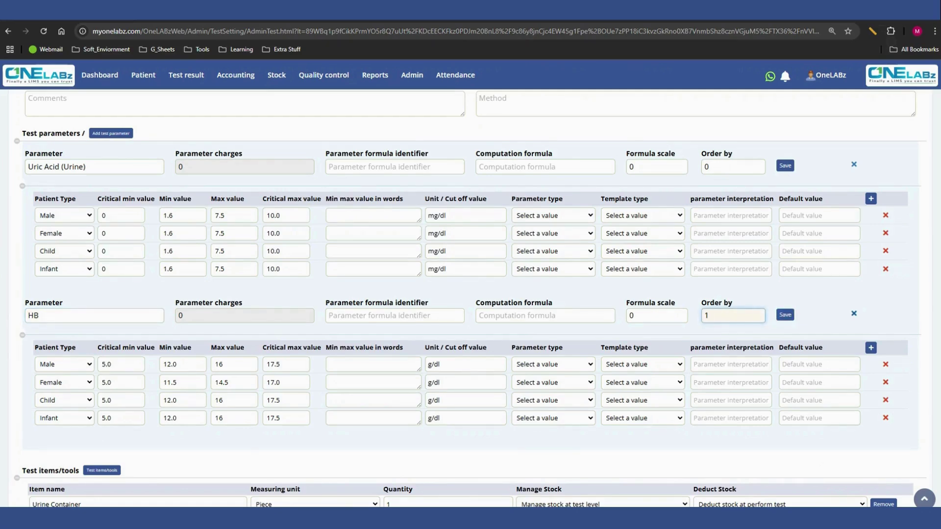
left_click(854, 314)
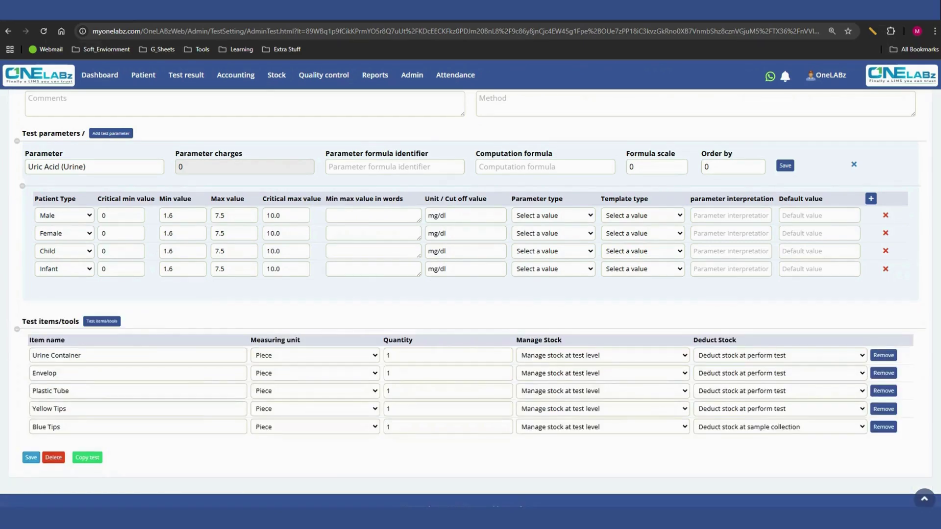